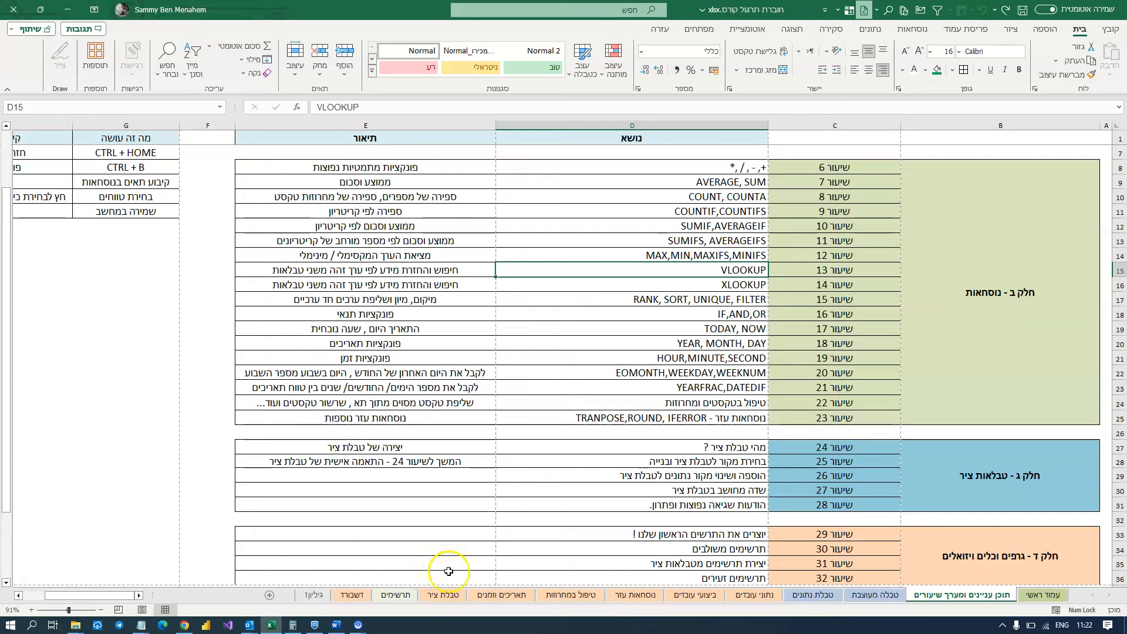
- Open the ביצועי עובדים sheet and look over the employee name formula in F2 and its neighbouring cells
left_click(697, 596)
left_click(782, 207)
left_click(724, 160)
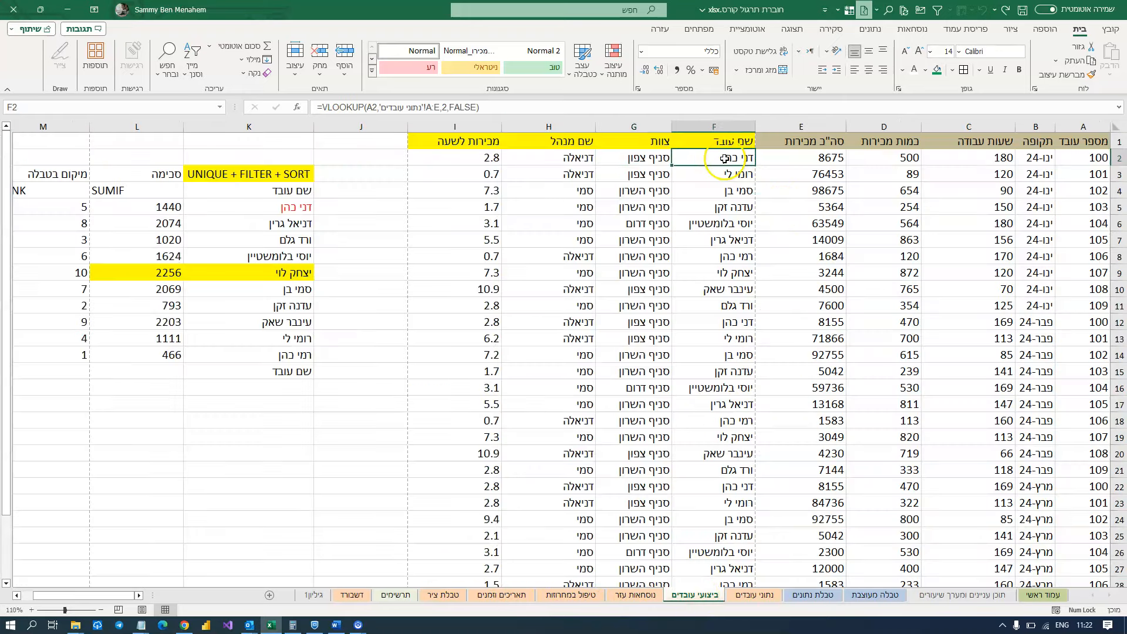
key("Right")
key("Right")
key("Right")
key("Right")
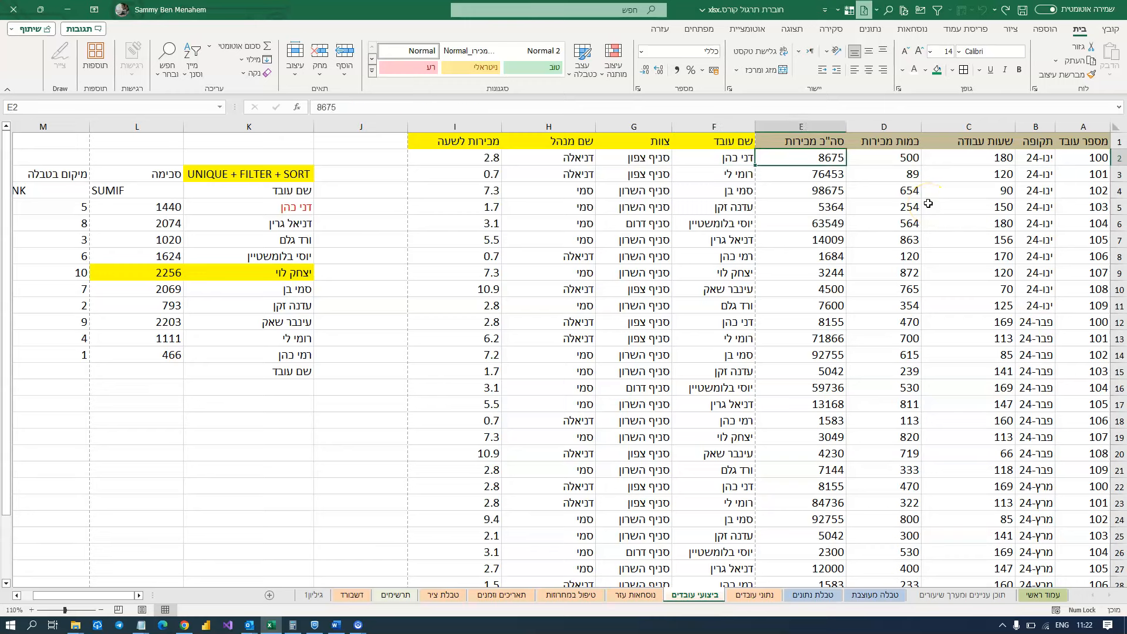
- Clear the headers and data from columns G through I
left_click_drag(646, 126, 437, 119)
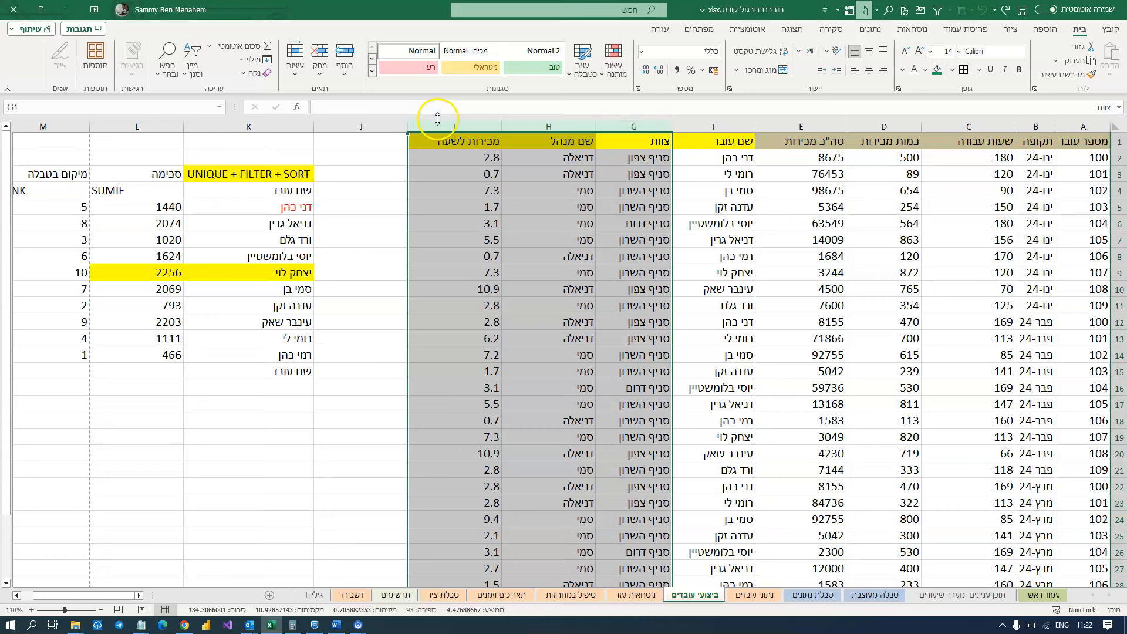
left_click(631, 125)
left_click_drag(470, 125, 602, 126)
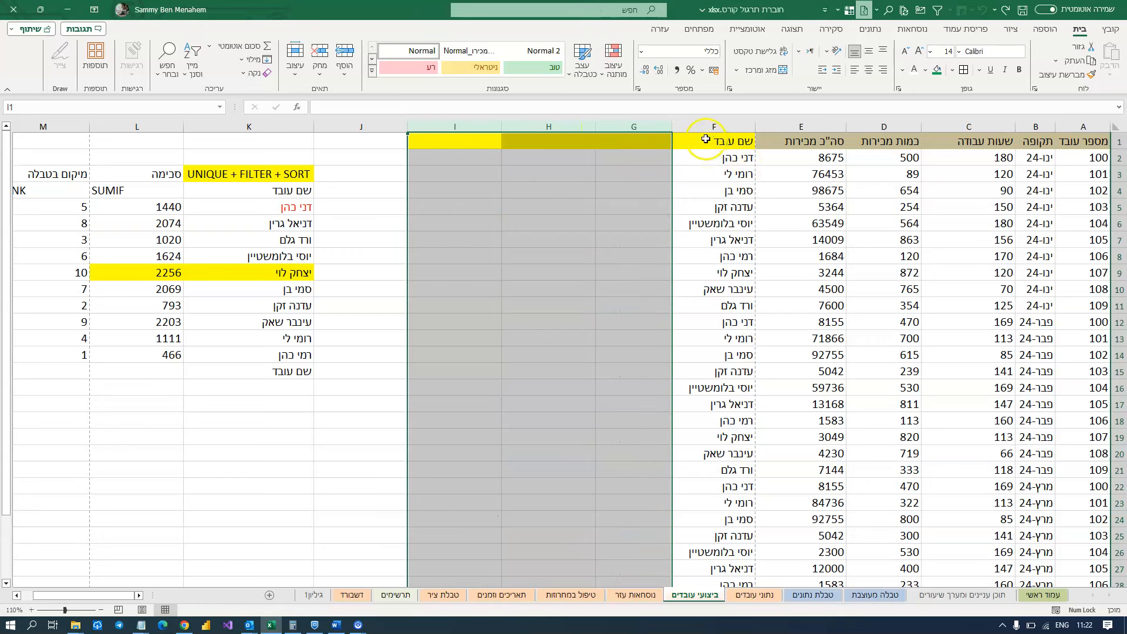
key("Delete")
- Append VLOOKUP to the שם עובד header in F1 and widen column F to fit it
left_click(707, 141)
left_click(923, 106)
type("VLOOKU")
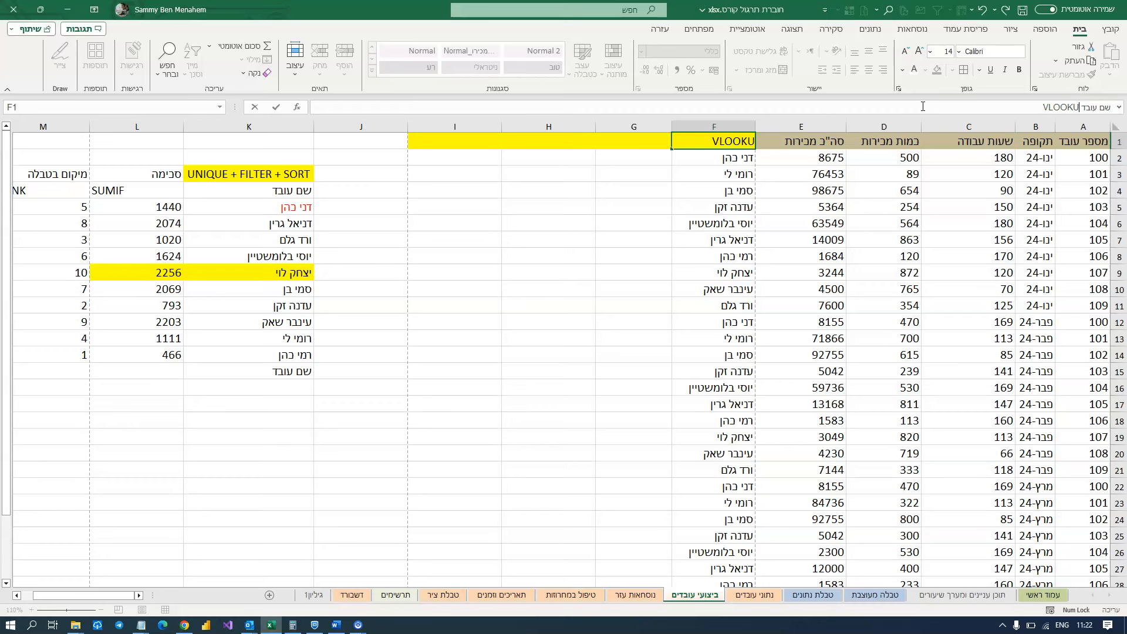
type("P")
key("Return")
left_click_drag(670, 125, 653, 124)
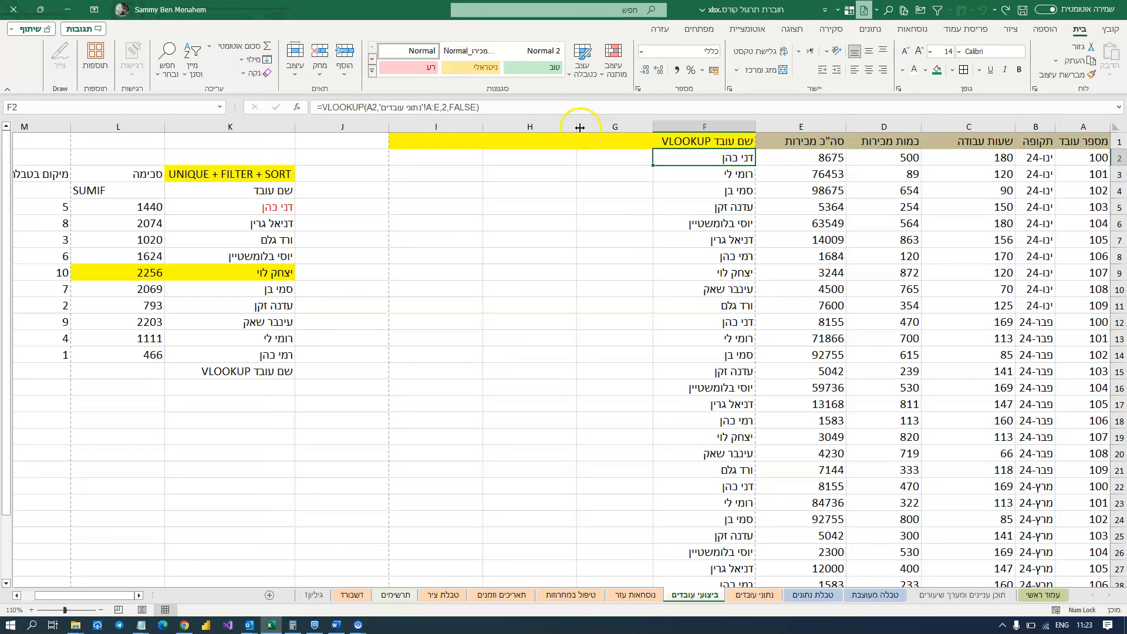
- Examine each argument of the VLOOKUP formula in F2: lookup value, table array, column index and range lookup
left_click(535, 110)
left_click(371, 107)
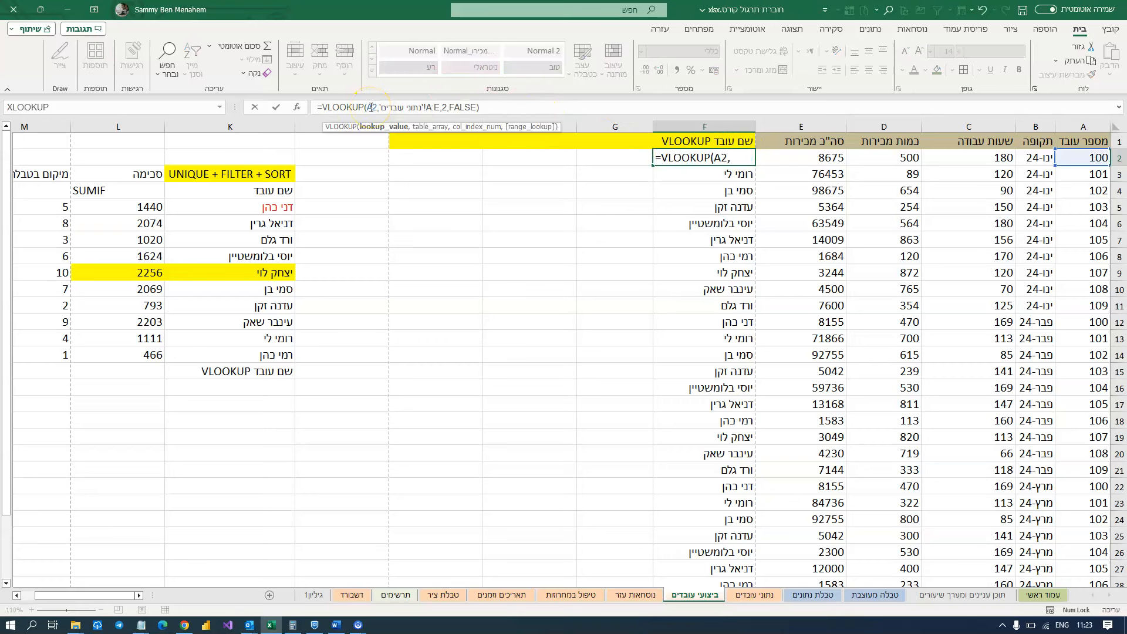
left_click(389, 127)
left_click(433, 128)
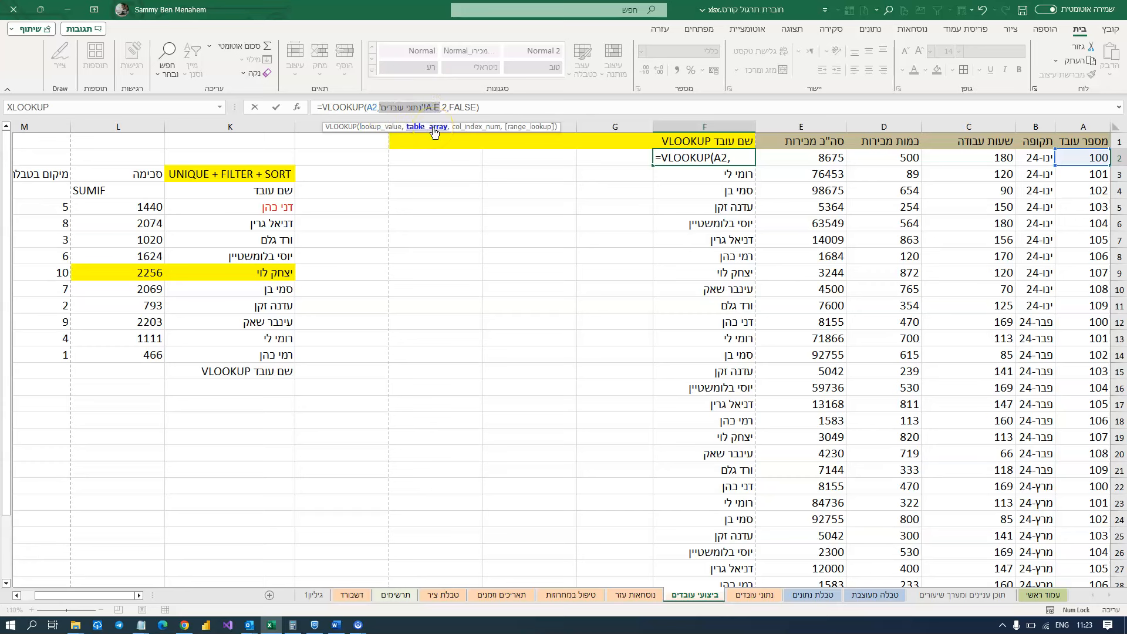
left_click(467, 128)
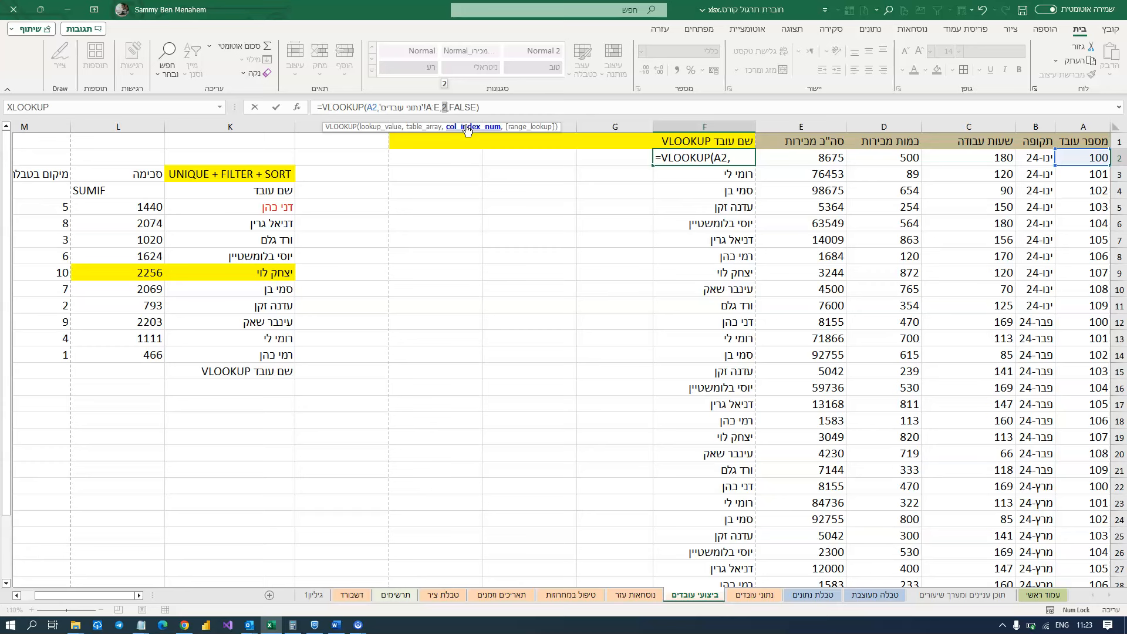
left_click(526, 127)
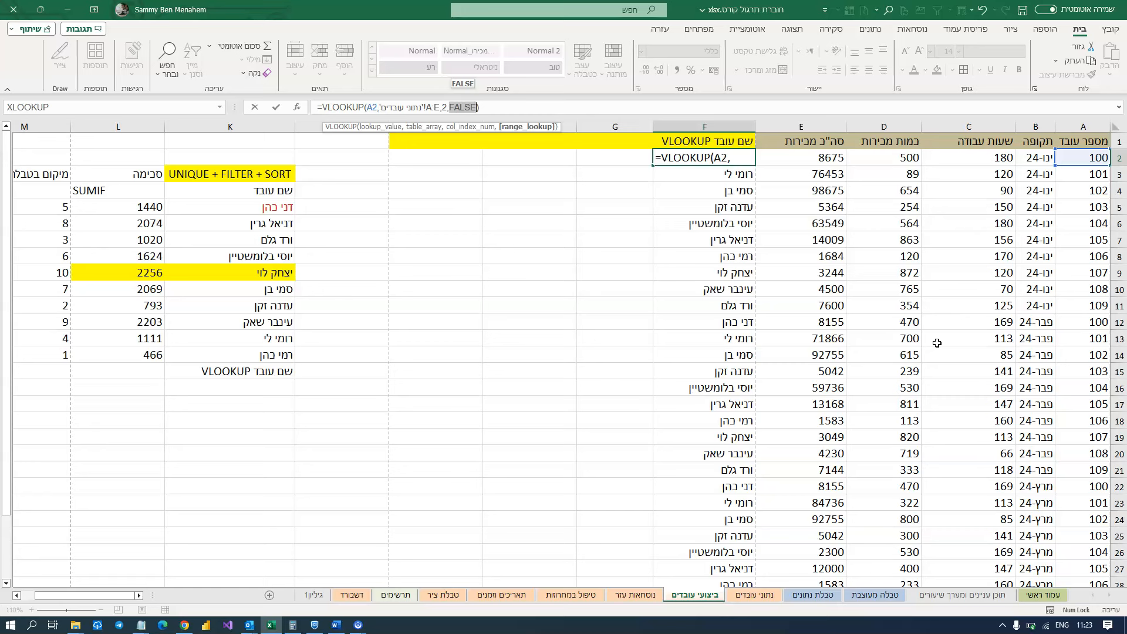
key("ctrl+Return")
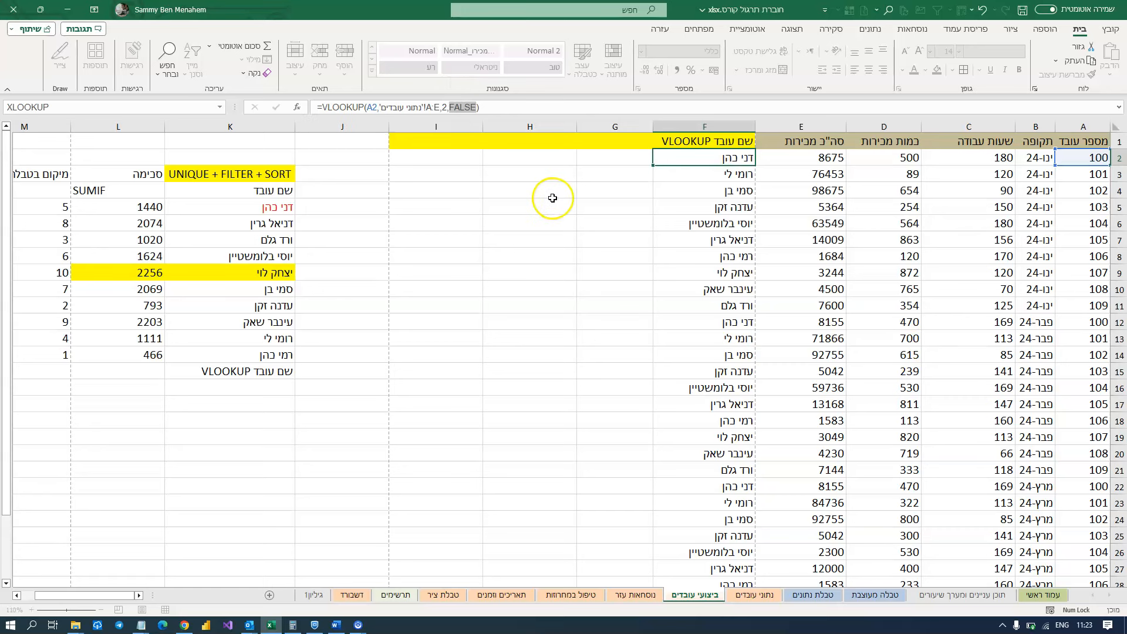
- Remove all arguments from the VLOOKUP in F2 and re-enter A2 as the lookup value
left_click(485, 108)
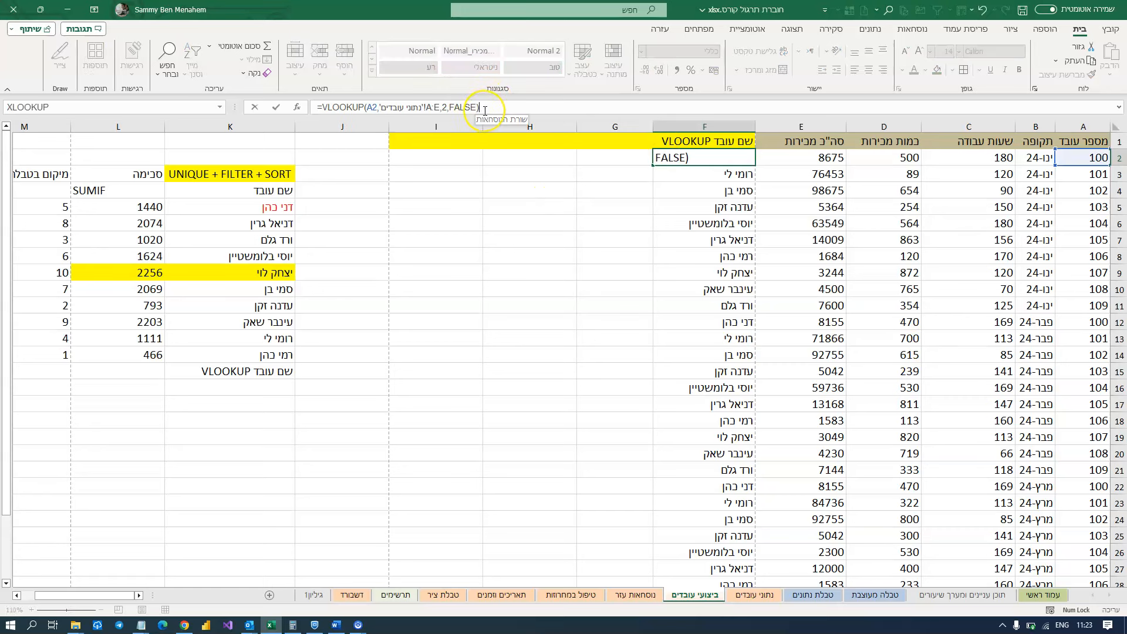
left_click_drag(481, 107, 371, 107)
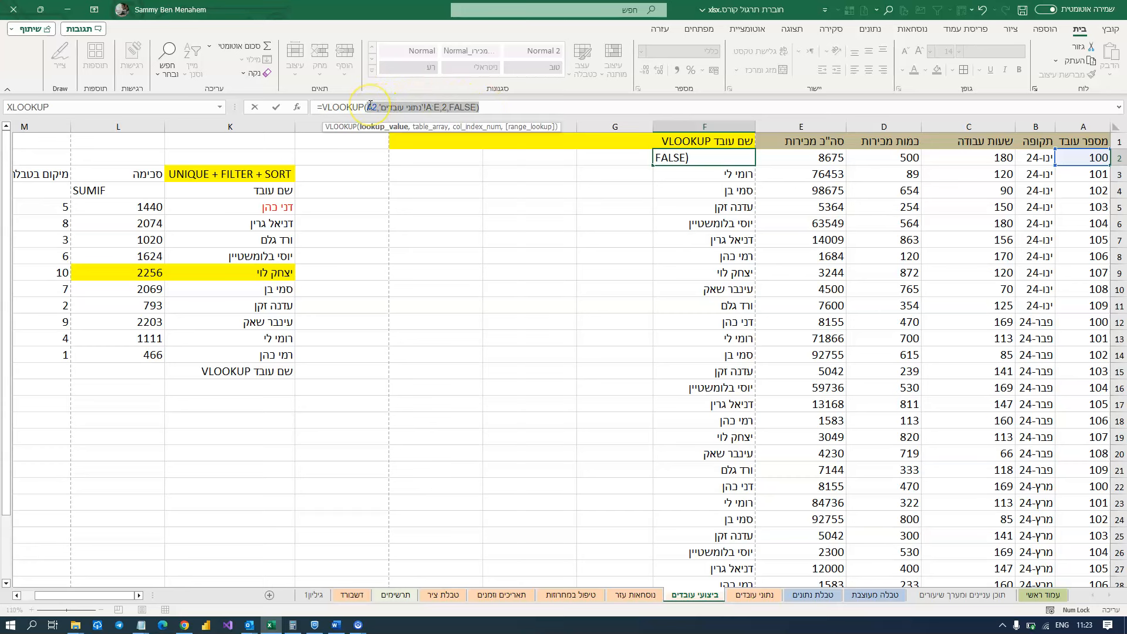
key("BackSpace")
left_click(1086, 160)
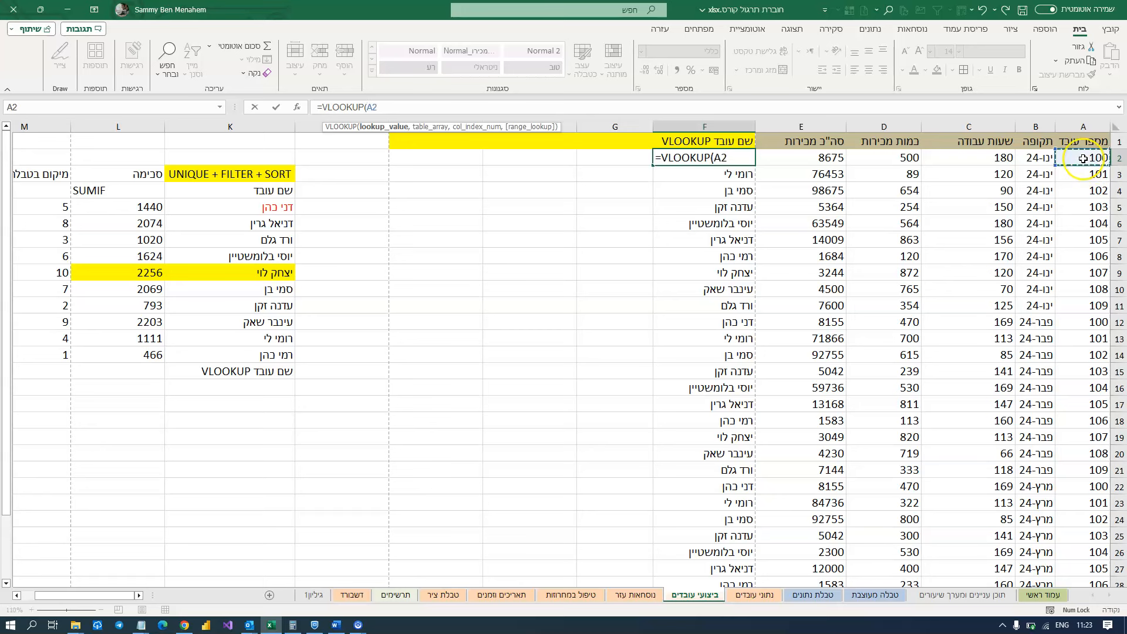
type(",")
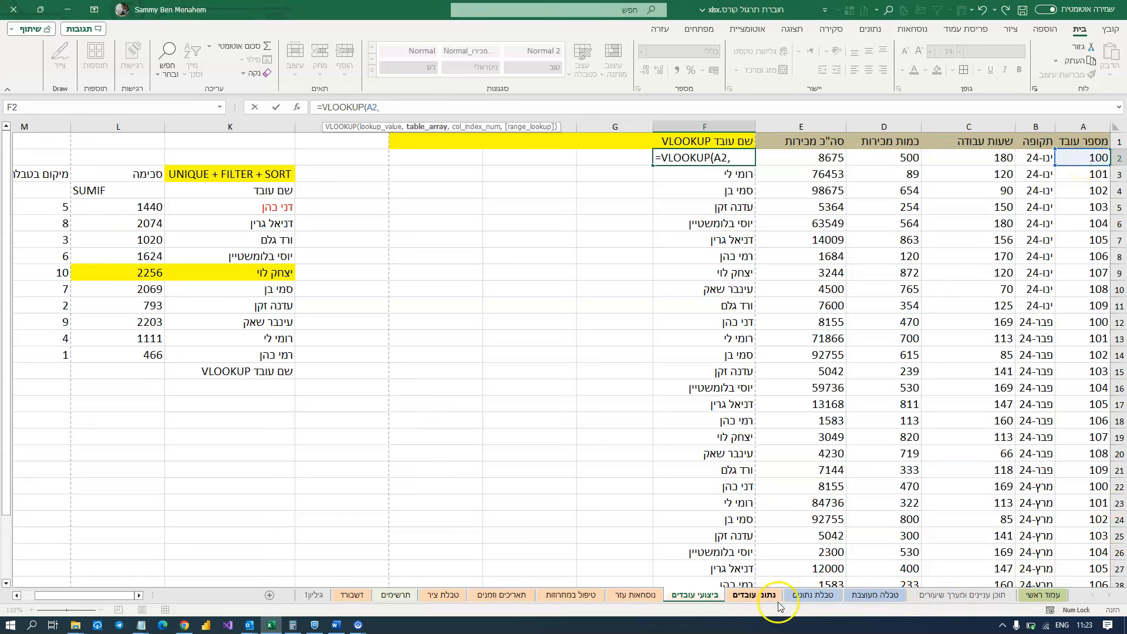
- Complete the F2 VLOOKUP with columns A:C of the נתוני עובדים sheet, column index 2 and exact match FALSE
left_click(757, 594)
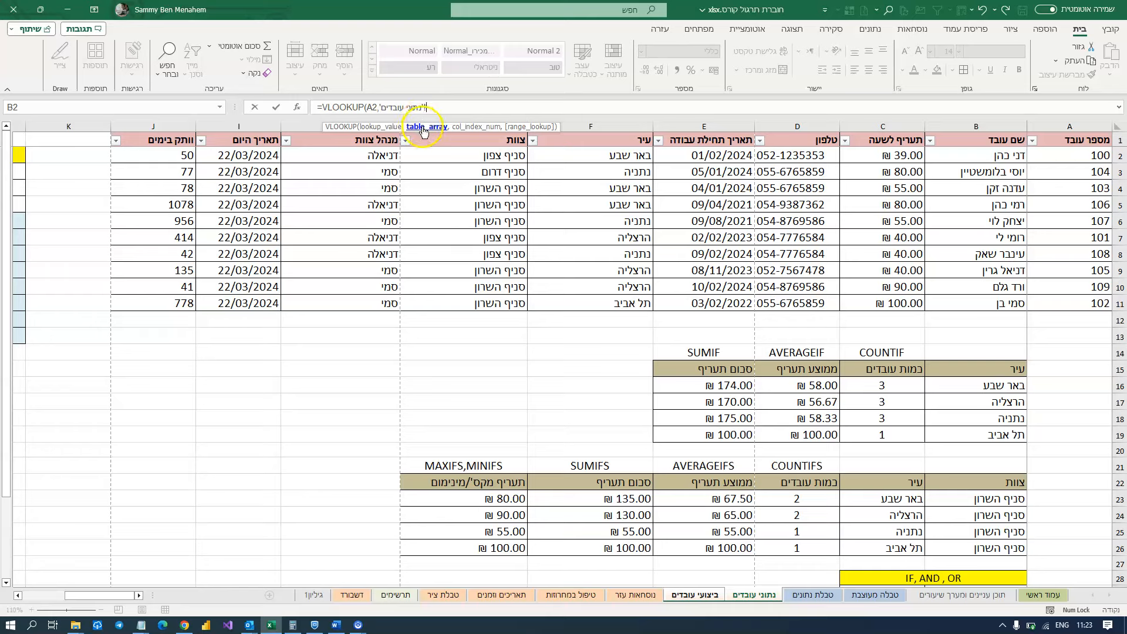
left_click_drag(1063, 122, 873, 124)
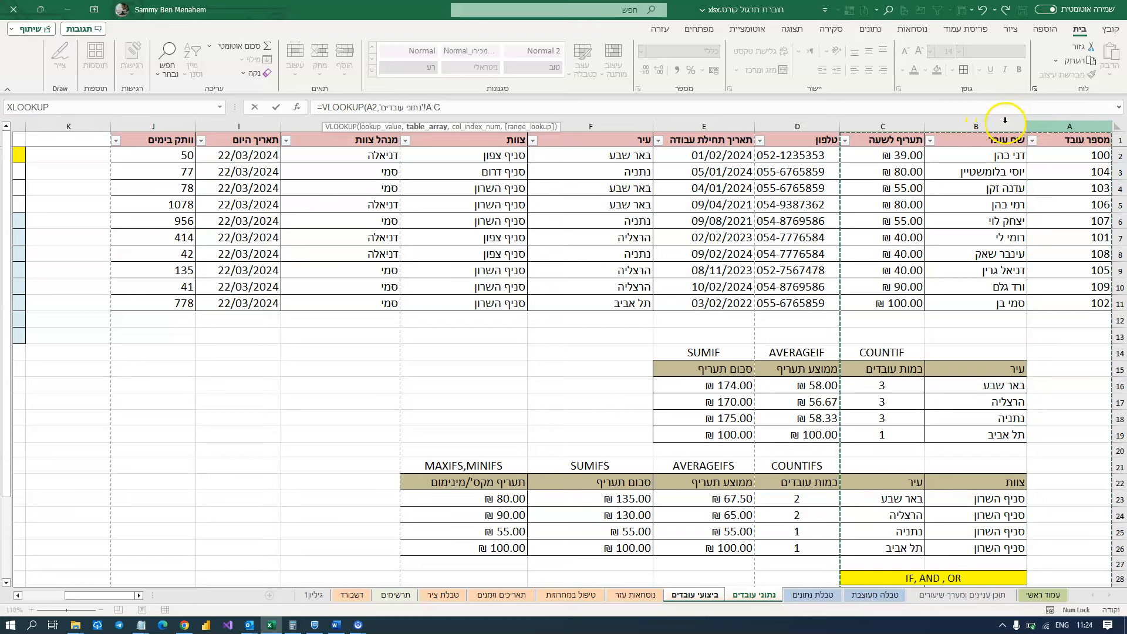
type(",2")
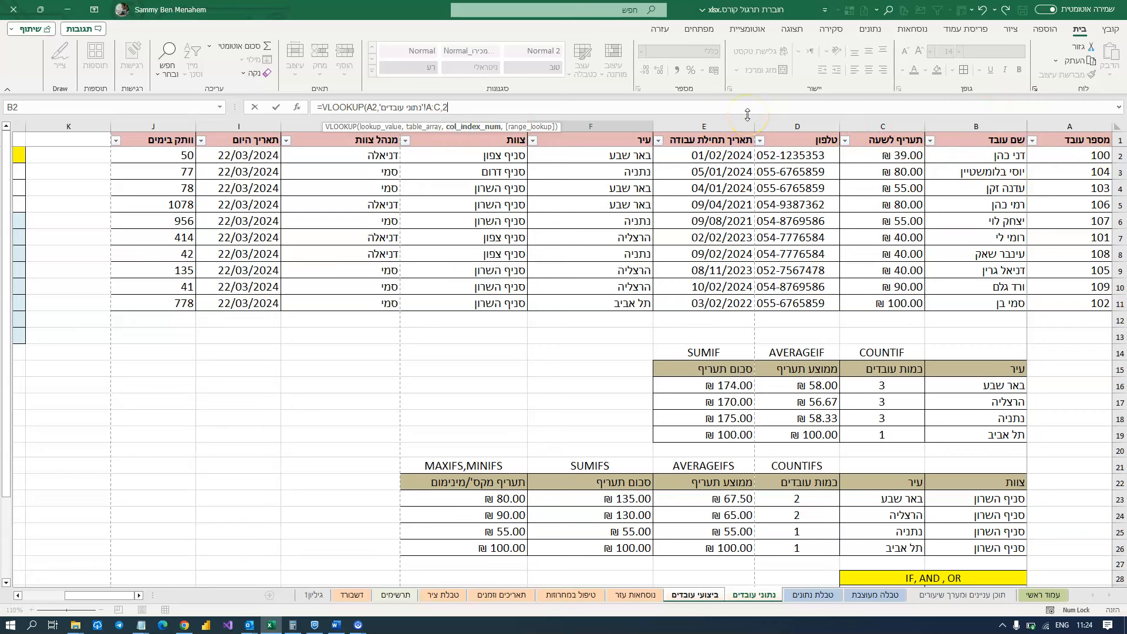
type(",")
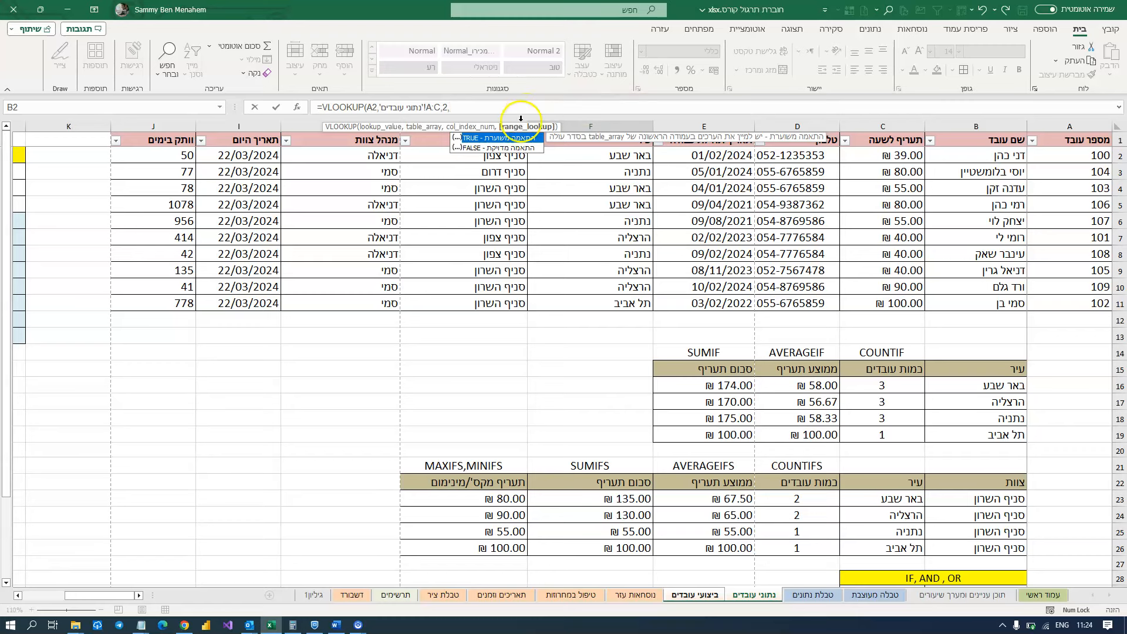
double_click(498, 147)
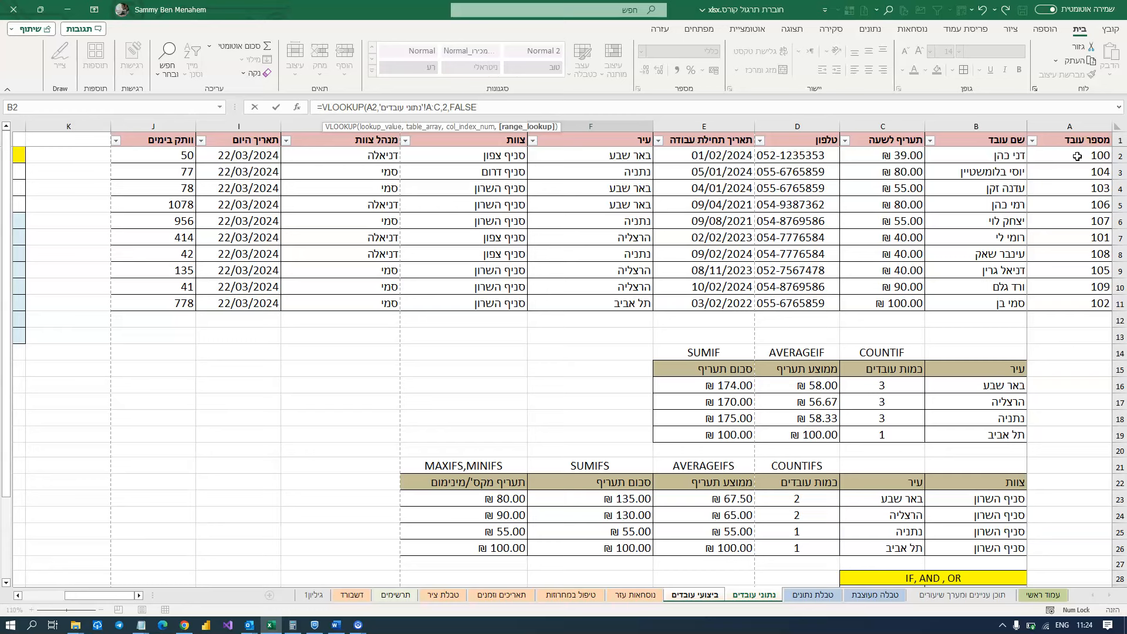
type(")")
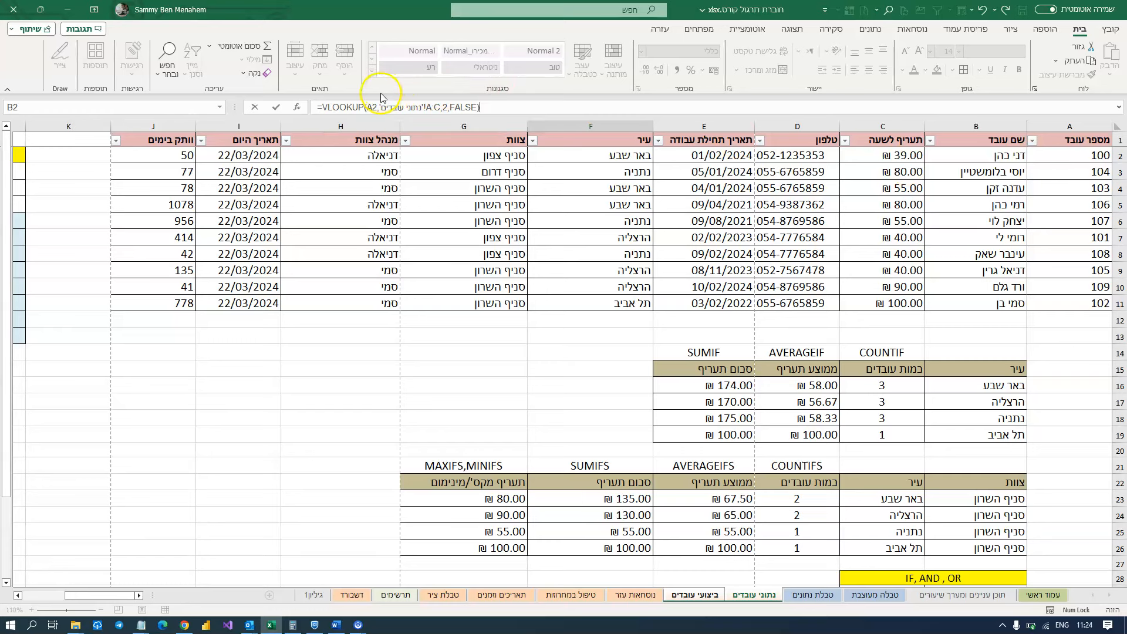
left_click(723, 79)
left_click(447, 106)
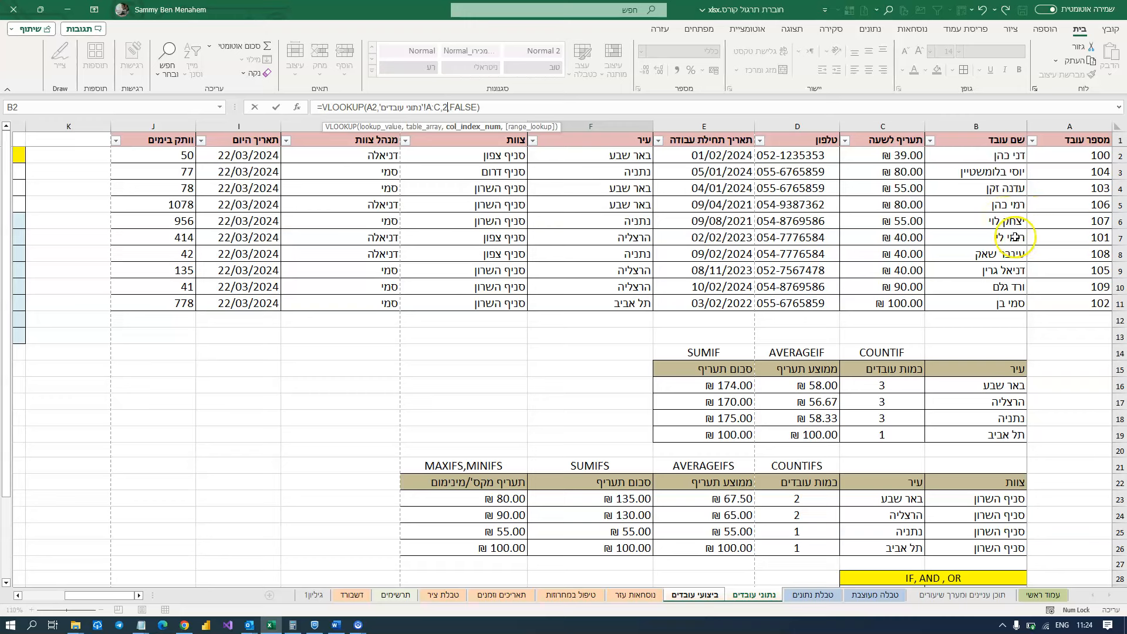
left_click(598, 107)
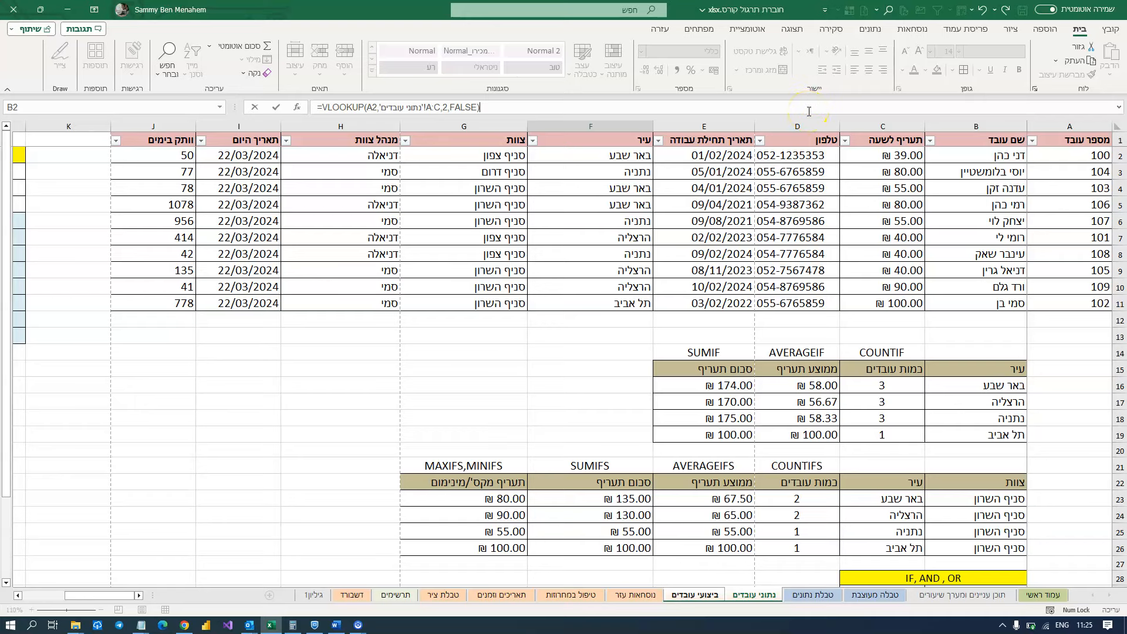
- Enter the VLOOKUP formula in F2 and fill it down the employee name column
key("Return")
left_click(664, 155)
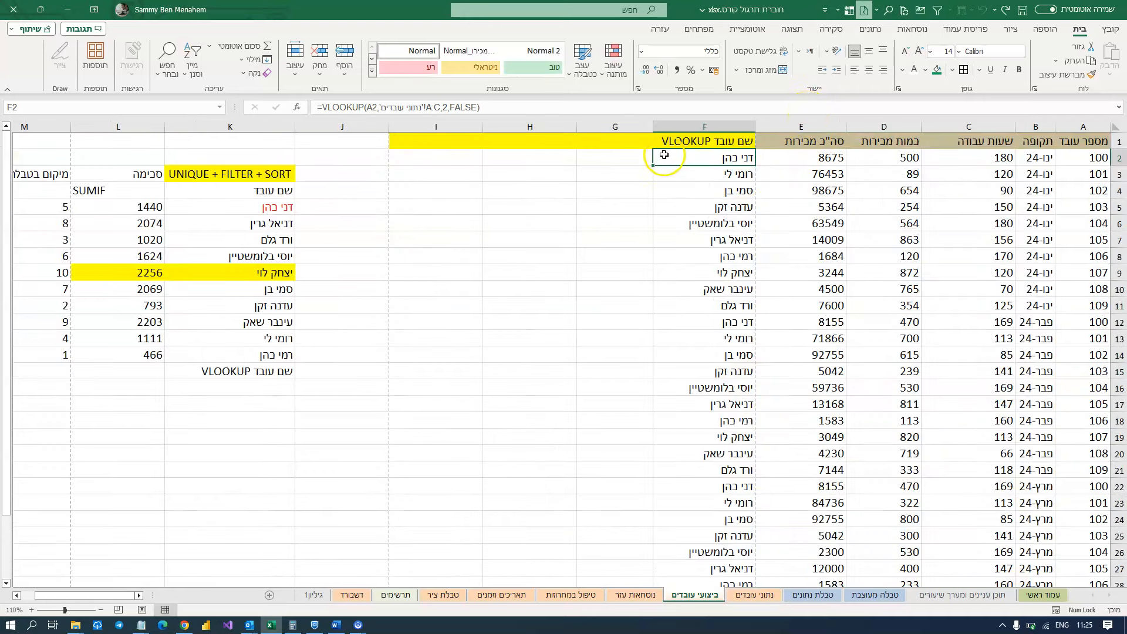
double_click(652, 166)
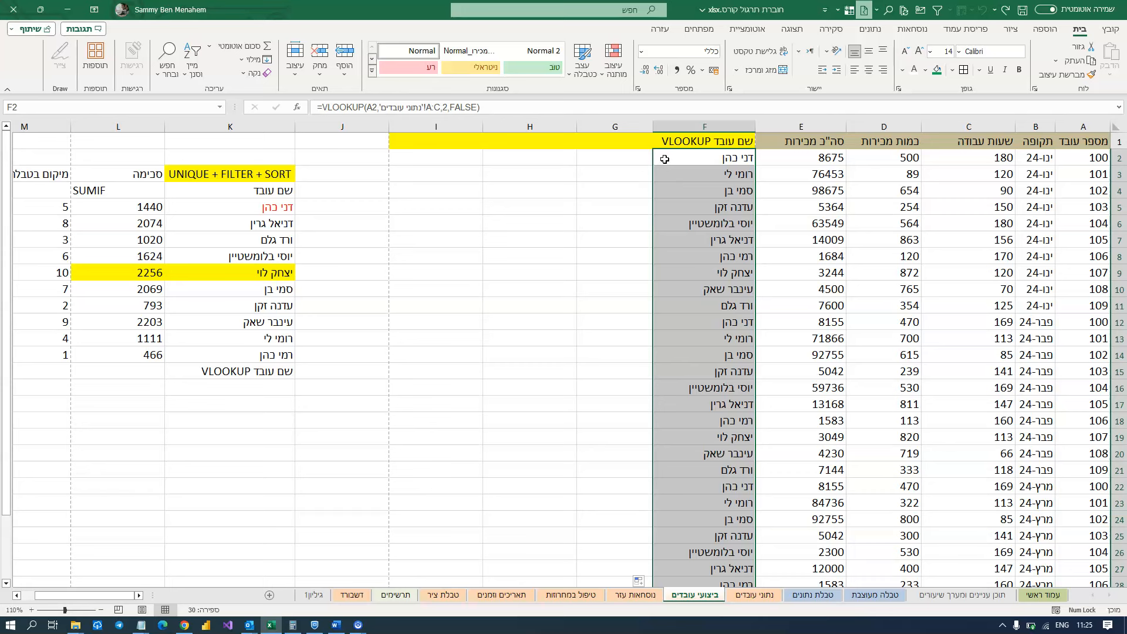
- Delete everything after the A2 lookup value and its comma in the F2 VLOOKUP formula
left_click(662, 160)
left_click(518, 112)
key("BackSpace")
key("BackSpace")
key("BackSpace")
key("BackSpace")
key("BackSpace")
key("BackSpace")
key("BackSpace")
key("BackSpace")
key("BackSpace")
key("BackSpace")
key("BackSpace")
key("BackSpace")
key("BackSpace")
key("BackSpace")
key("BackSpace")
key("BackSpace")
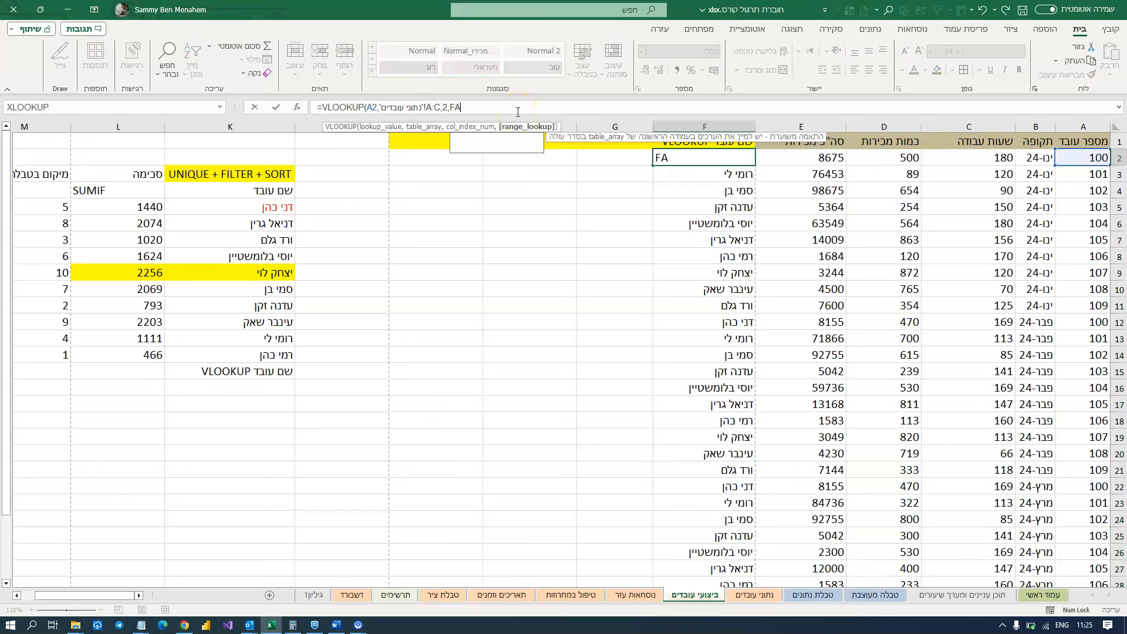
key("BackSpace")
key("BackSpace")
key("BackSpace")
key("BackSpace")
key("BackSpace")
key("BackSpace")
key("BackSpace")
key("BackSpace")
key("BackSpace")
key("BackSpace")
key("BackSpace")
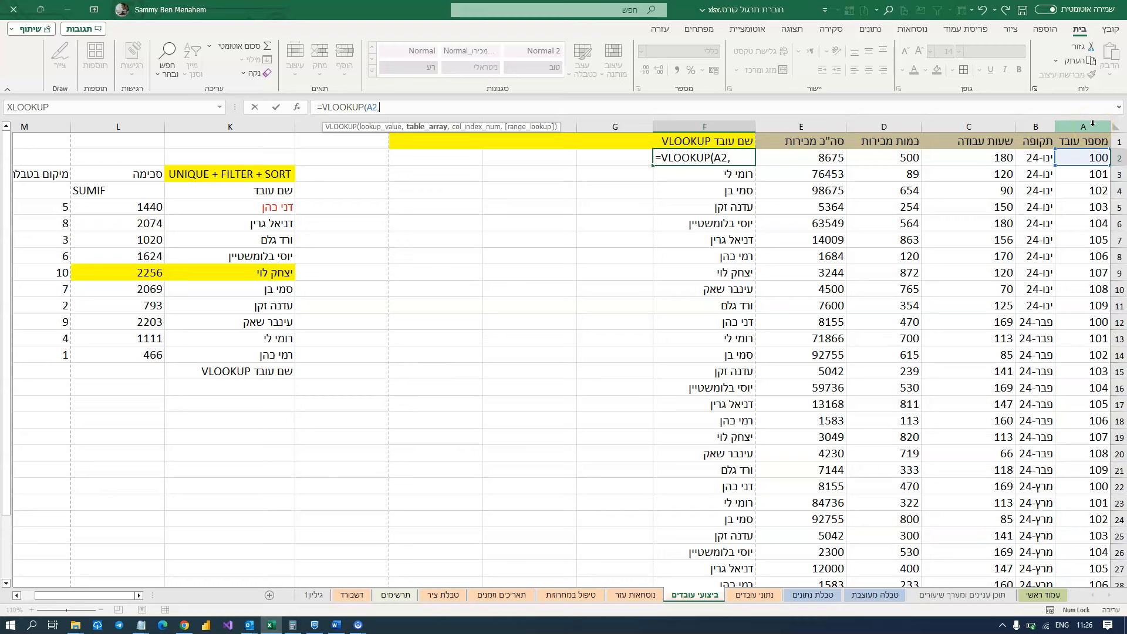
- Set the VLOOKUP table array in F2 to columns A:F of the נתוני עובדים sheet
left_click(763, 595)
left_click(1017, 147)
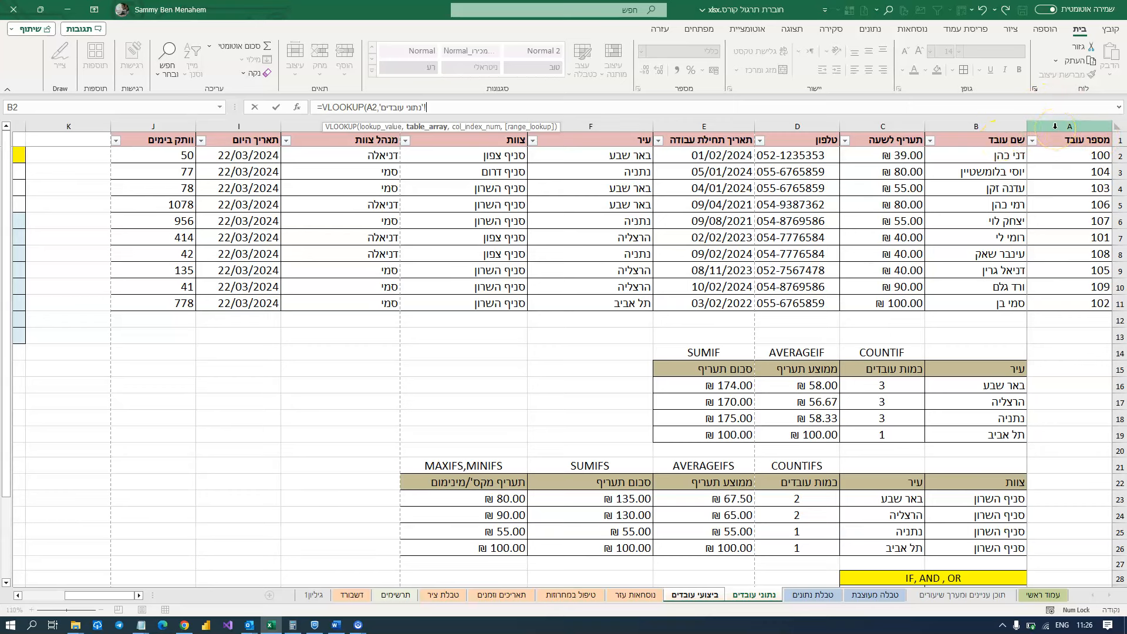
left_click(997, 125)
left_click_drag(1085, 121, 624, 127)
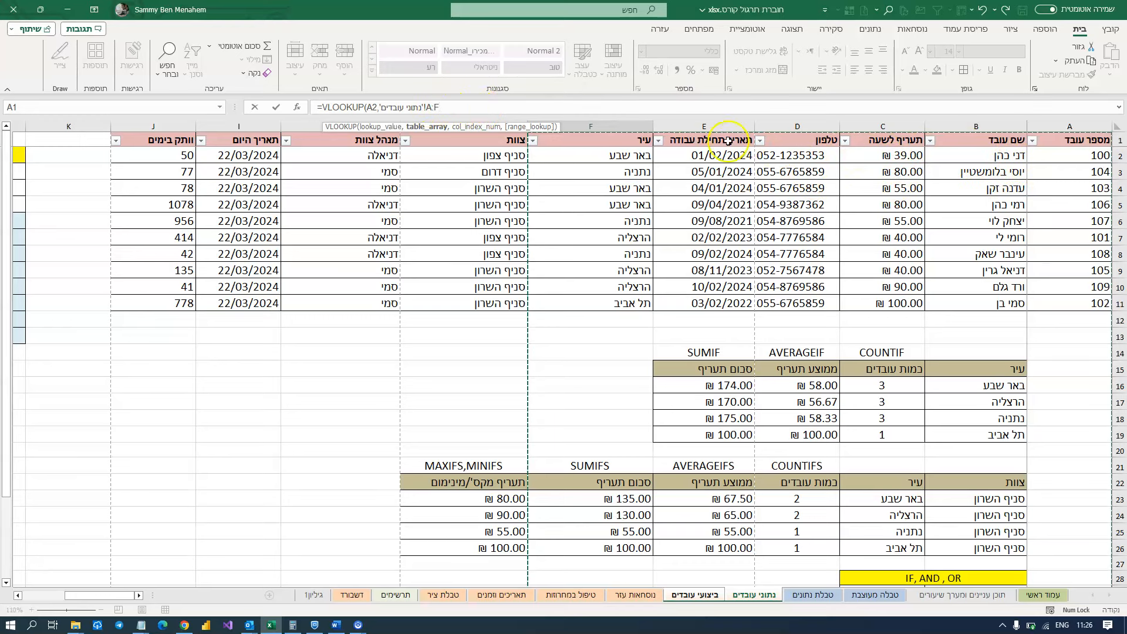
- Finish the F2 VLOOKUP with column index 2 and exact match FALSE, and enter the formula
type(",6")
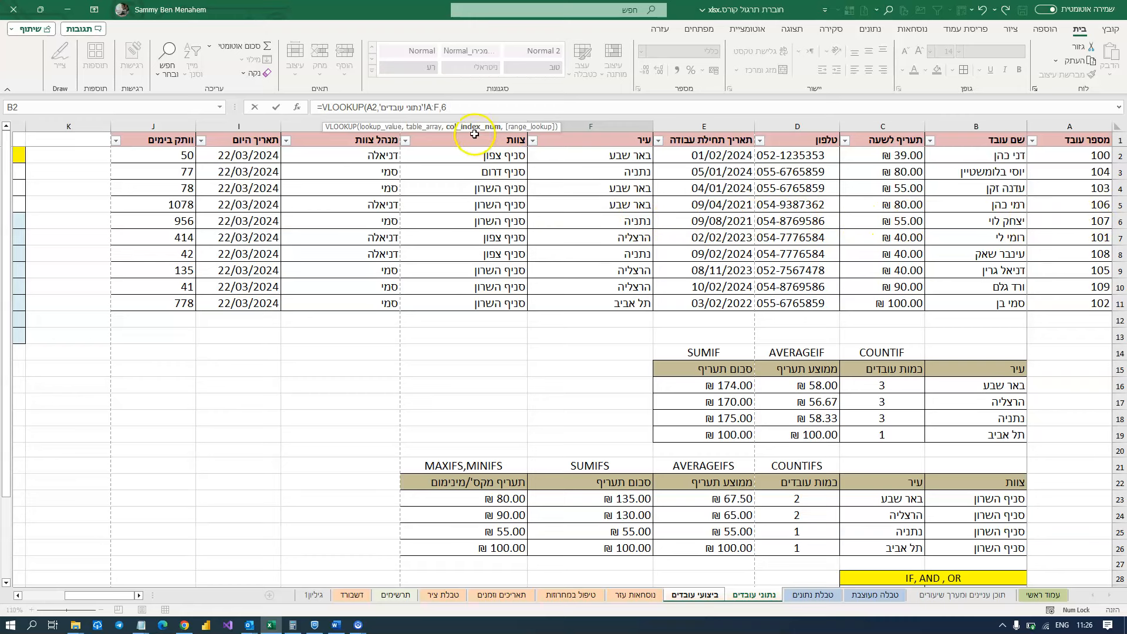
key("BackSpace")
type("2,")
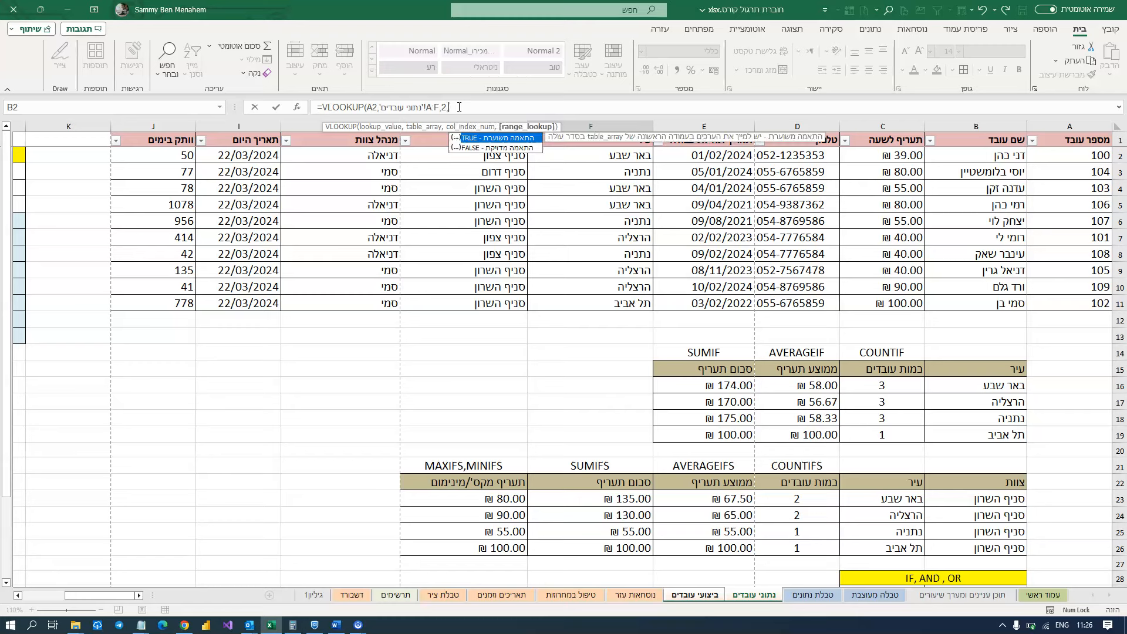
key("Down")
key("Tab")
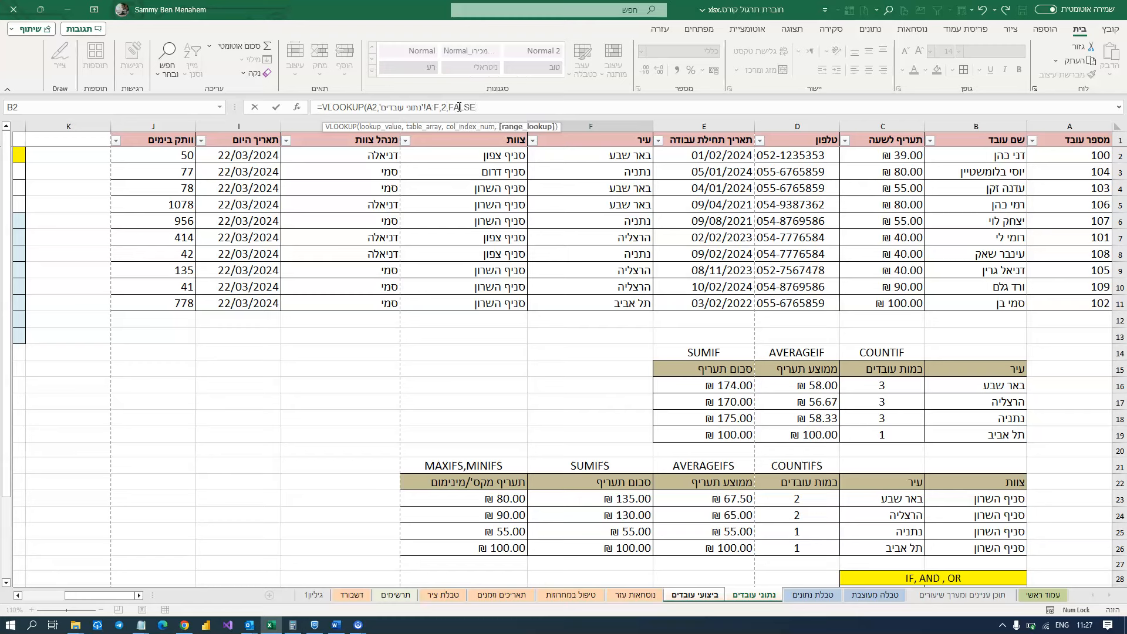
type(")")
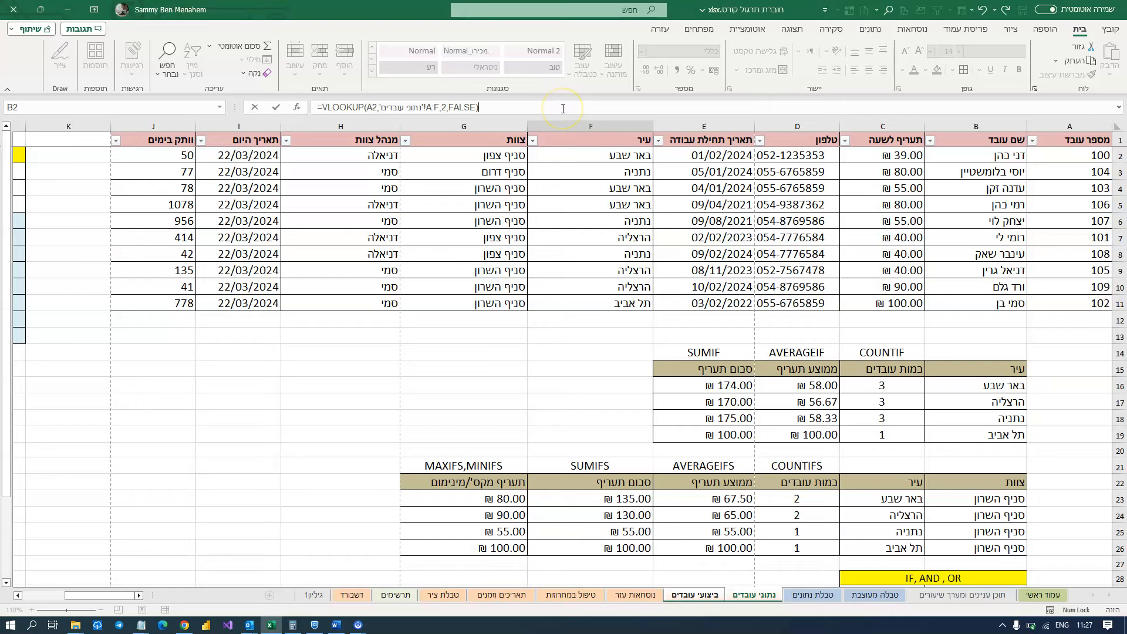
key("Return")
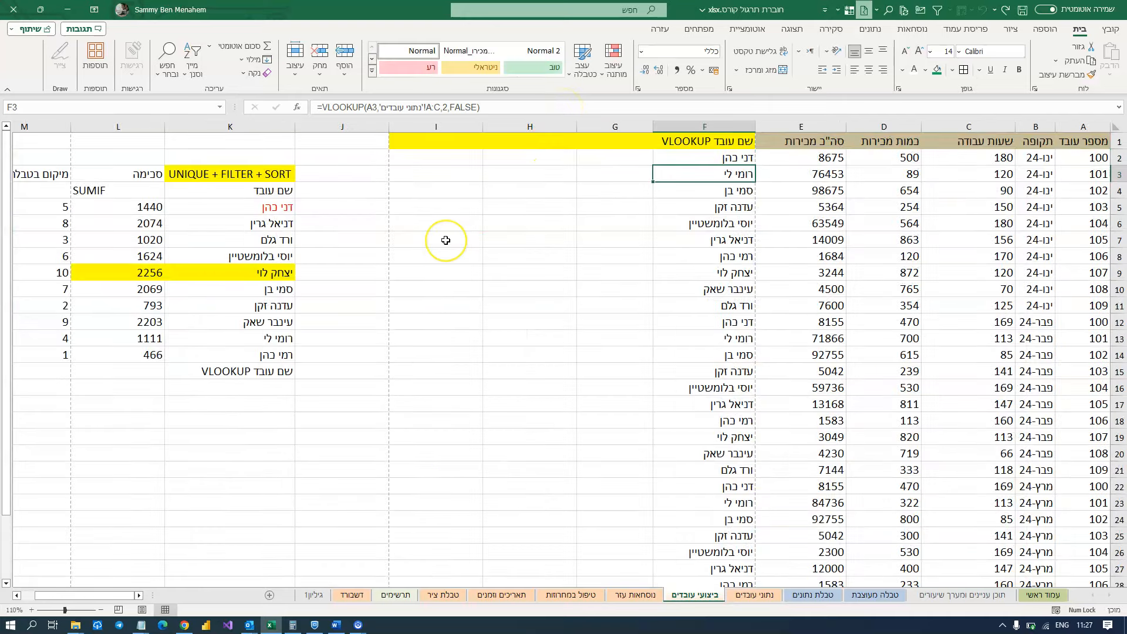